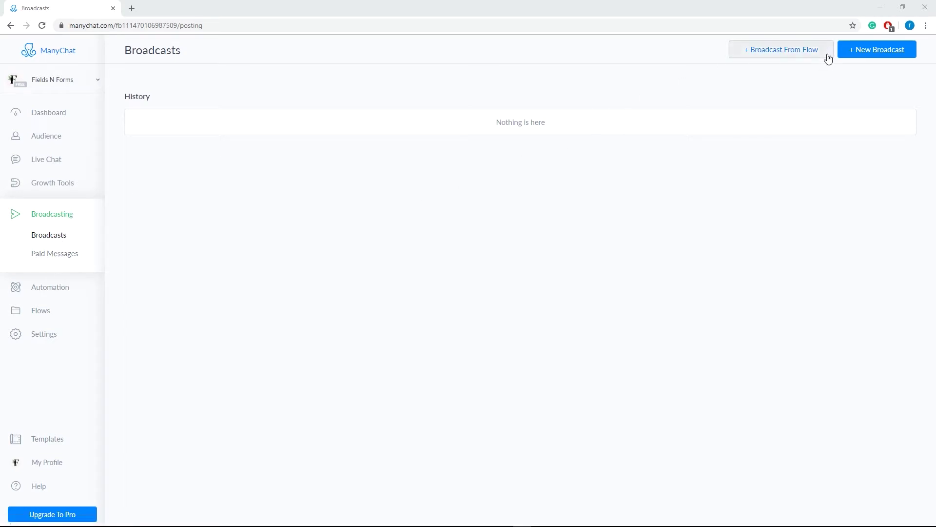
# Start a new Messenger broadcast in the Flow Builder and move its Post starting step up-left.
pyautogui.click(865, 55)
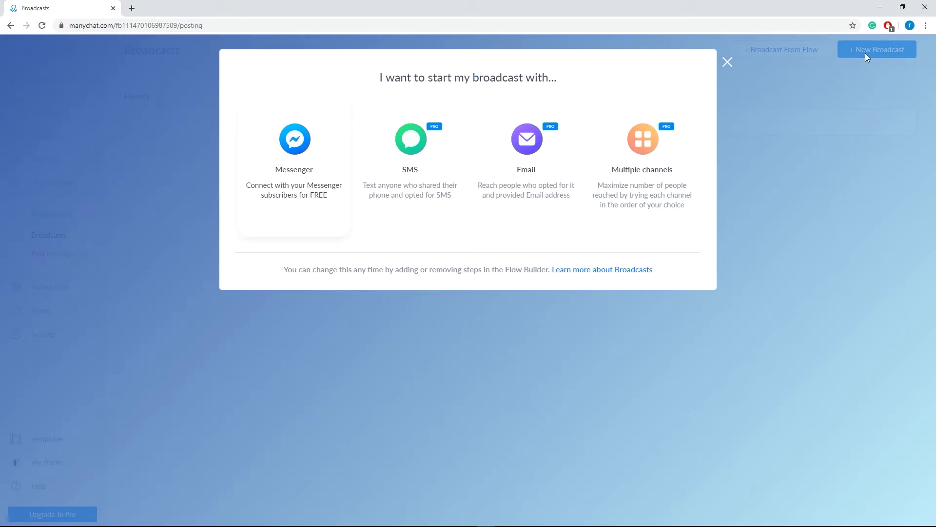
pyautogui.click(287, 159)
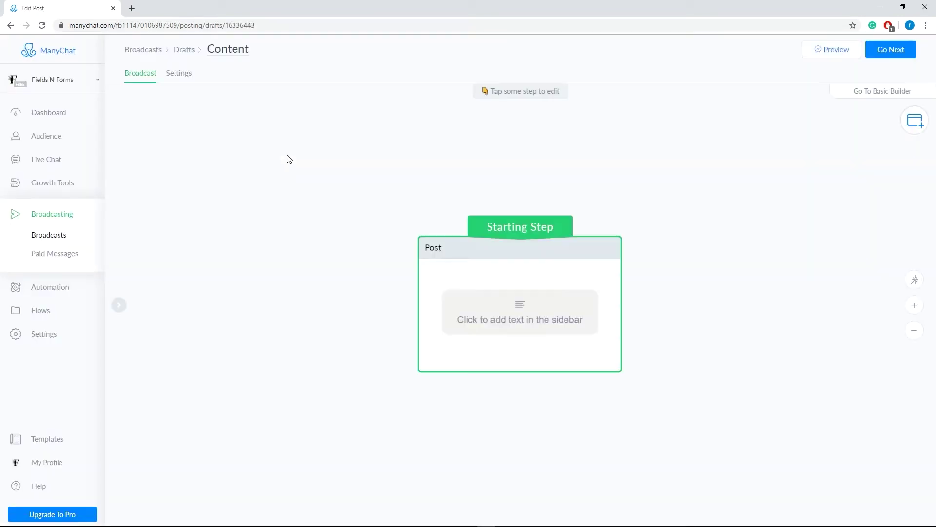
pyautogui.click(857, 97)
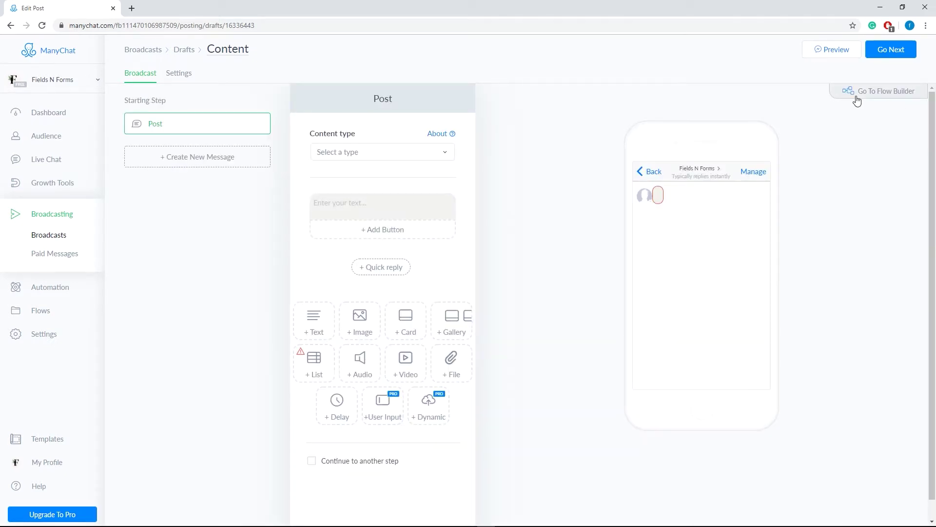
pyautogui.click(856, 97)
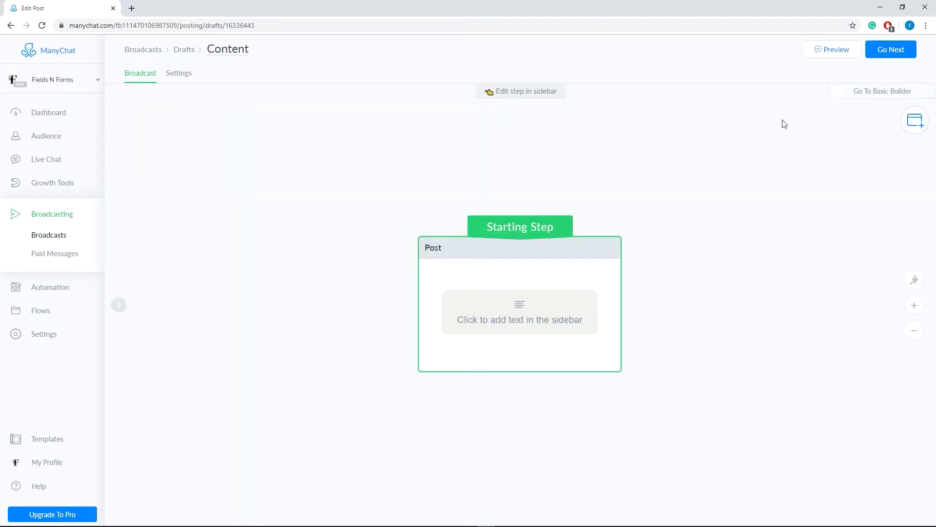
pyautogui.moveTo(471, 260); pyautogui.dragTo(393, 142)
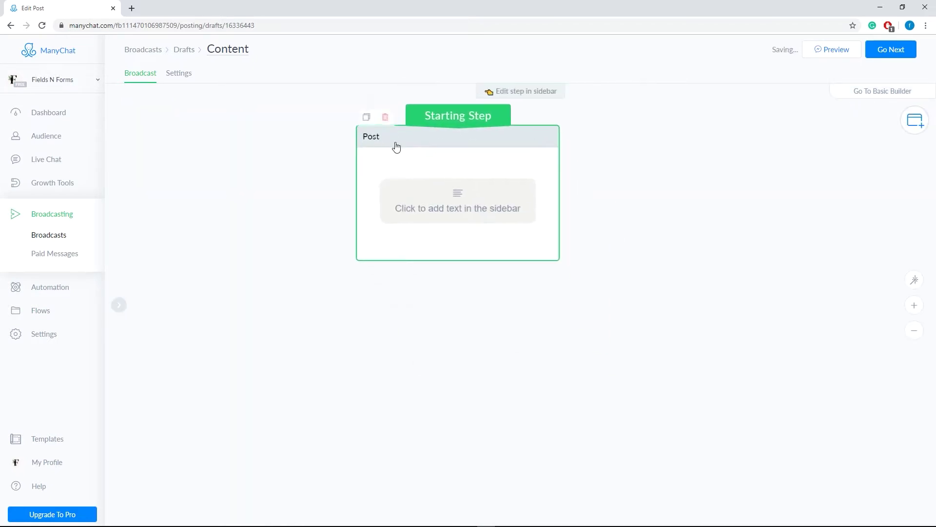
# Set the Post's content type to Other and paste the message, replacing [First Name] with the First Name field.
pyautogui.click(424, 204)
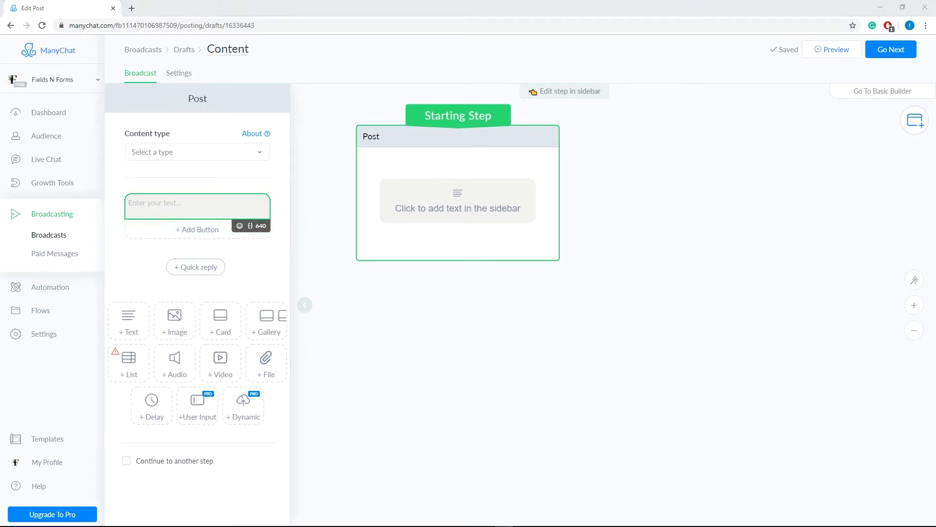
pyautogui.click(178, 155)
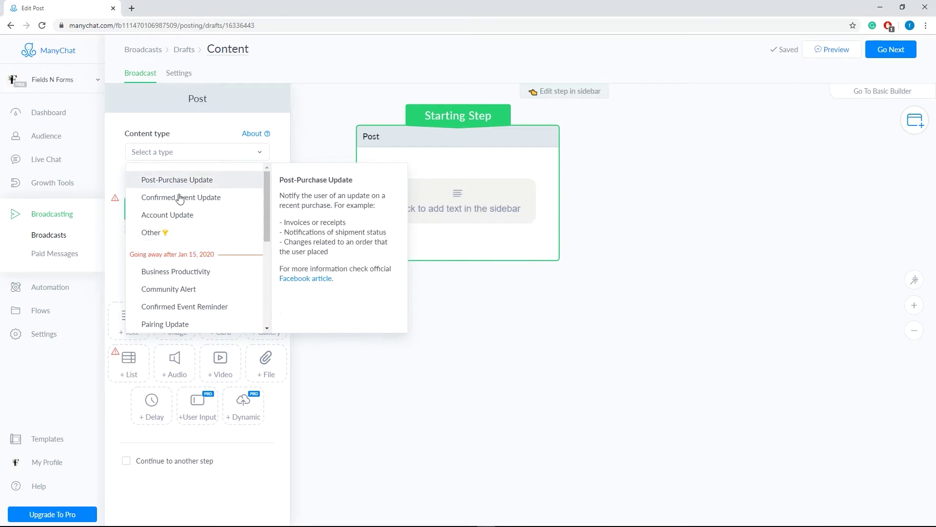
pyautogui.click(178, 232)
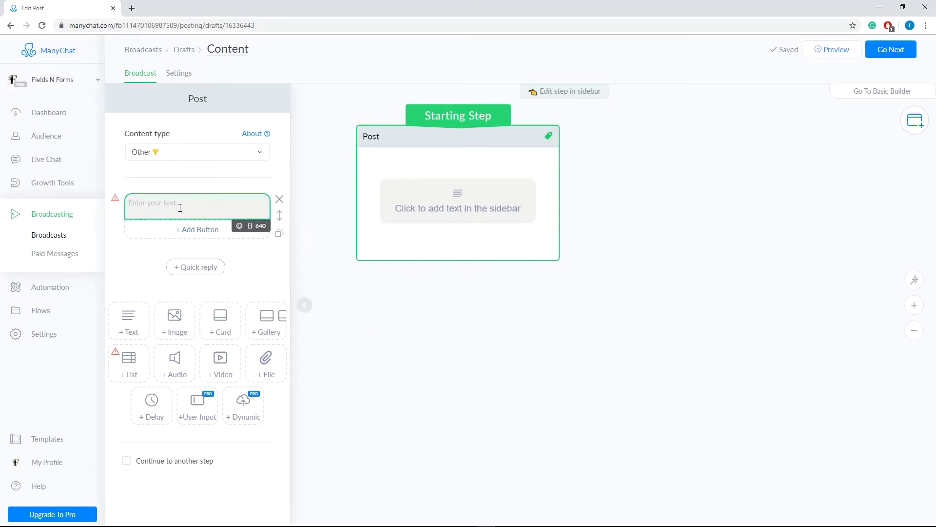
pyautogui.write('Hey there [First Name]!  Get my Free 5-day Christmas fitness boot camp series!  Are you interested?')
pyautogui.moveTo(204, 202); pyautogui.dragTo(162, 200)
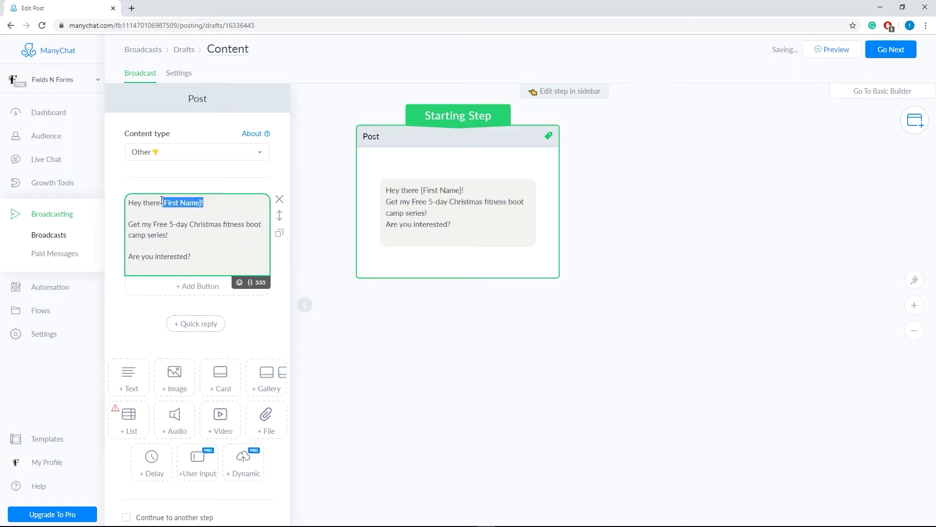
pyautogui.press('BackSpace')
pyautogui.click(250, 282)
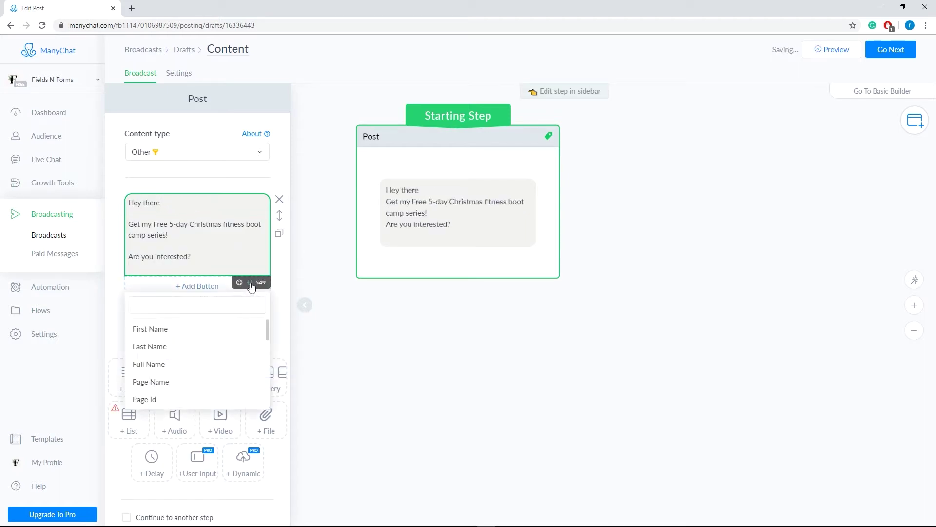
pyautogui.click(211, 327)
pyautogui.click(223, 204)
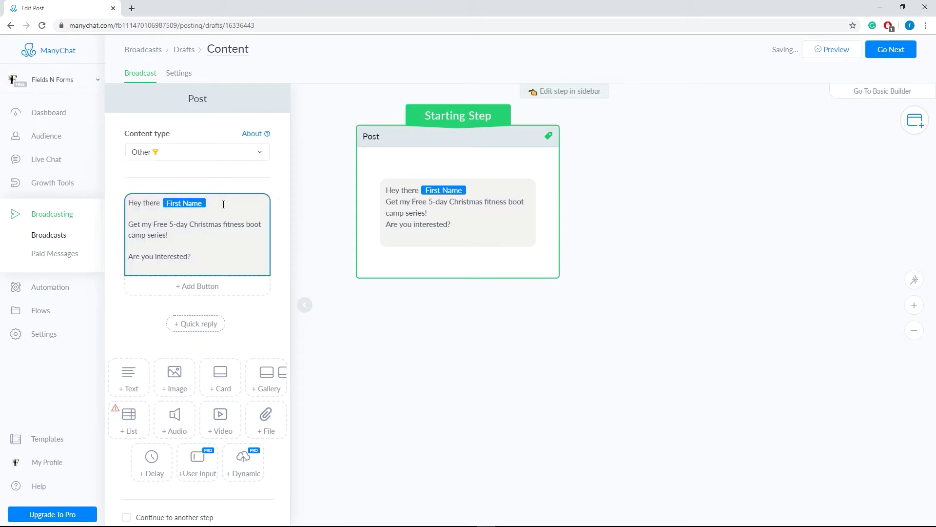
# Remove the empty last line and add a waving-hand emoji after First Name.
pyautogui.click(194, 262)
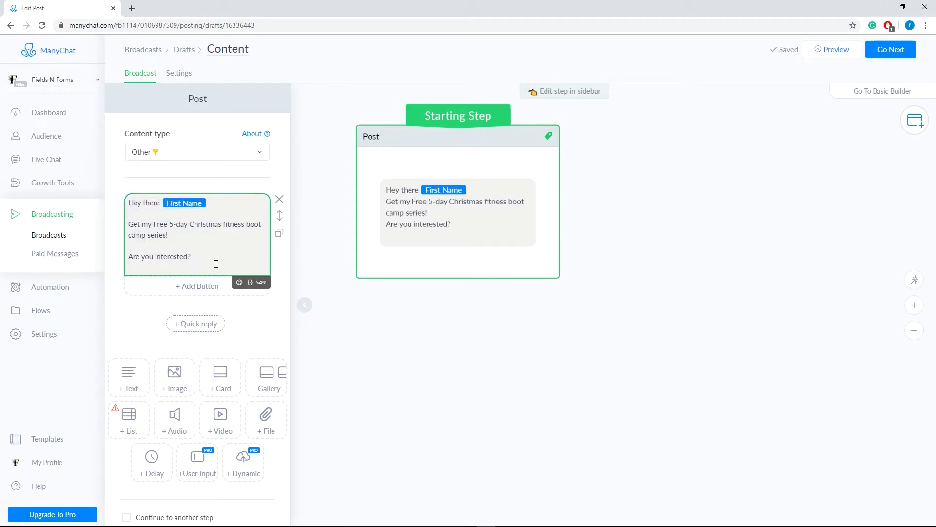
pyautogui.press('BackSpace')
pyautogui.click(250, 271)
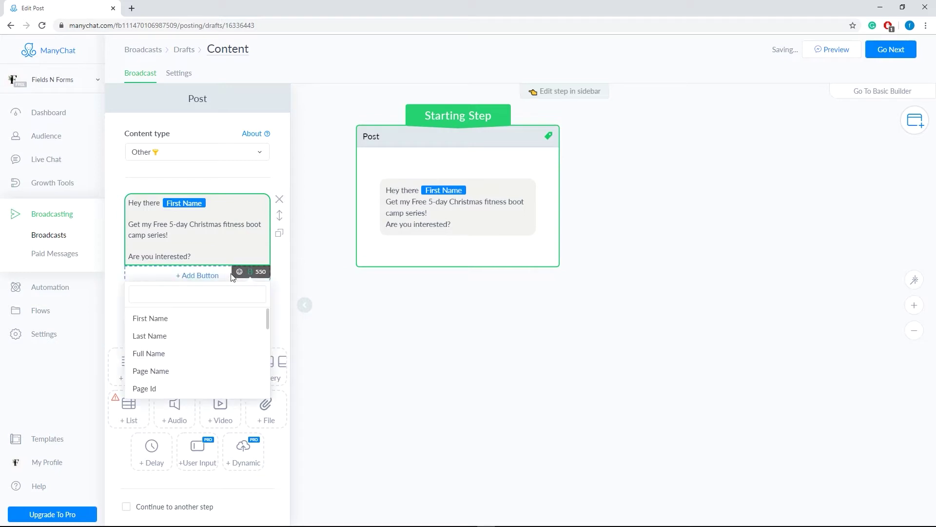
pyautogui.click(239, 271)
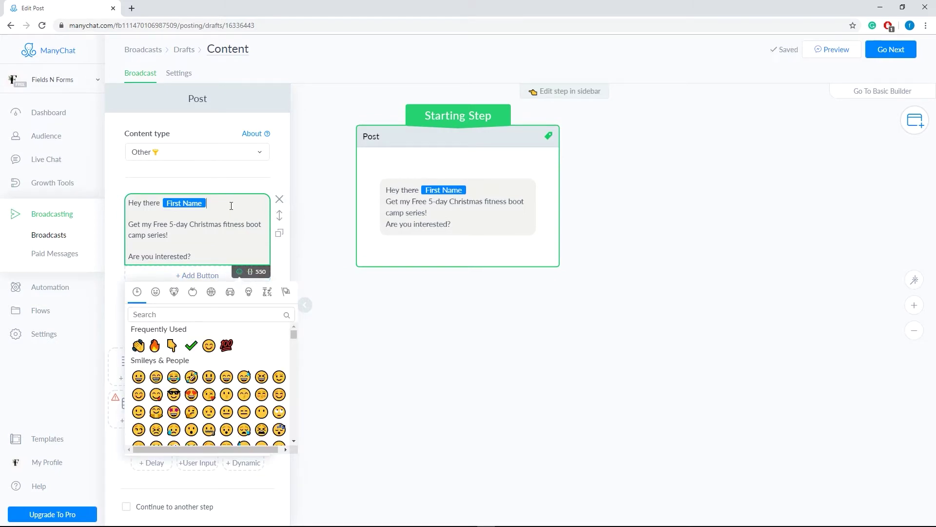
pyautogui.click(231, 205)
pyautogui.click(239, 271)
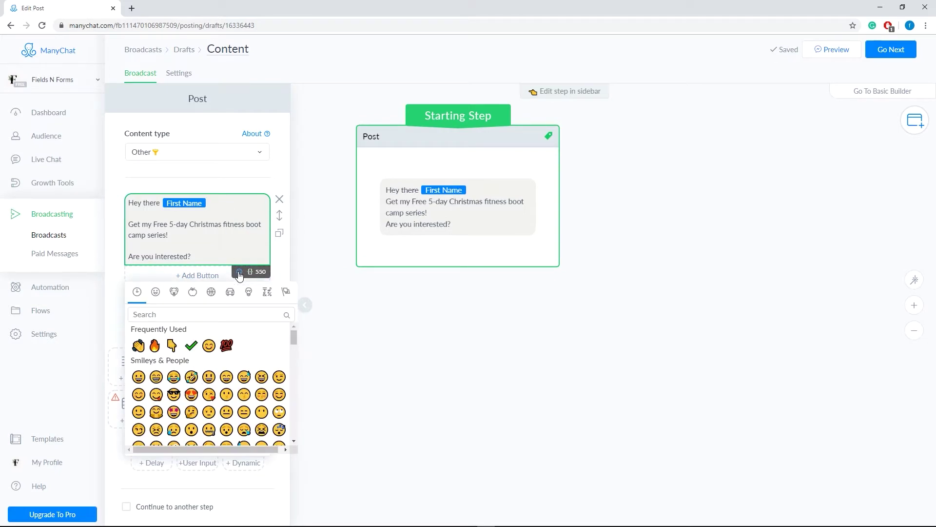
pyautogui.click(138, 346)
pyautogui.click(206, 257)
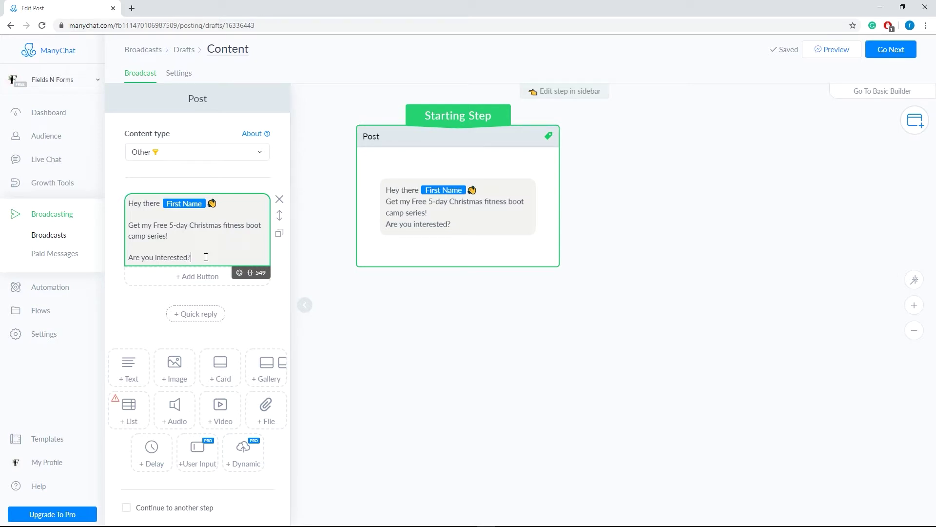
# Add the reply buttons 'Yes, I'm interested!' and 'No thank you' to the Post.
pyautogui.click(207, 276)
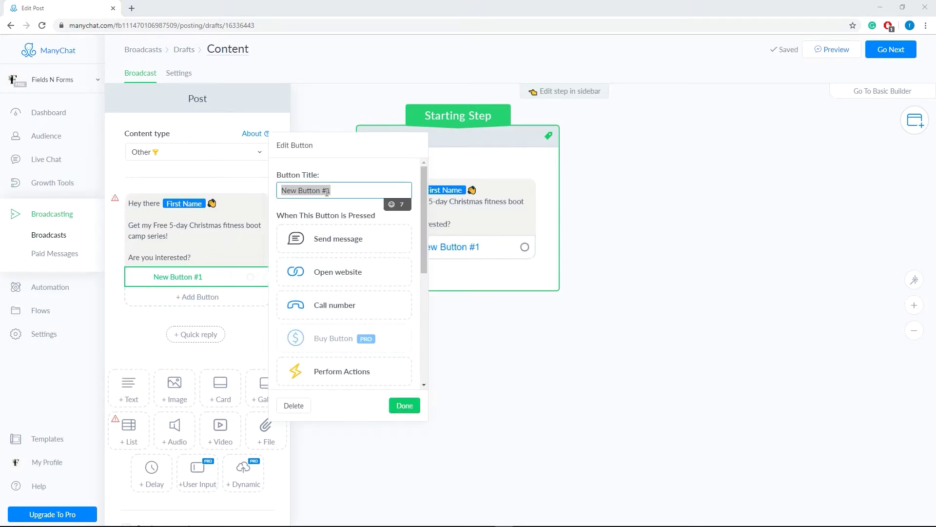
pyautogui.click(302, 190)
pyautogui.hotkey('ctrl', 'a')
pyautogui.write("Yes, I'm interested!")
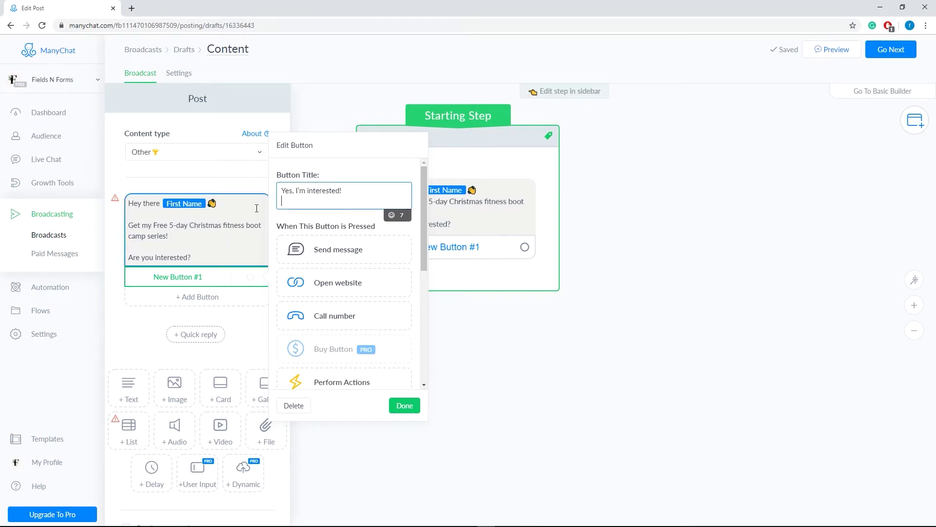
pyautogui.click(404, 405)
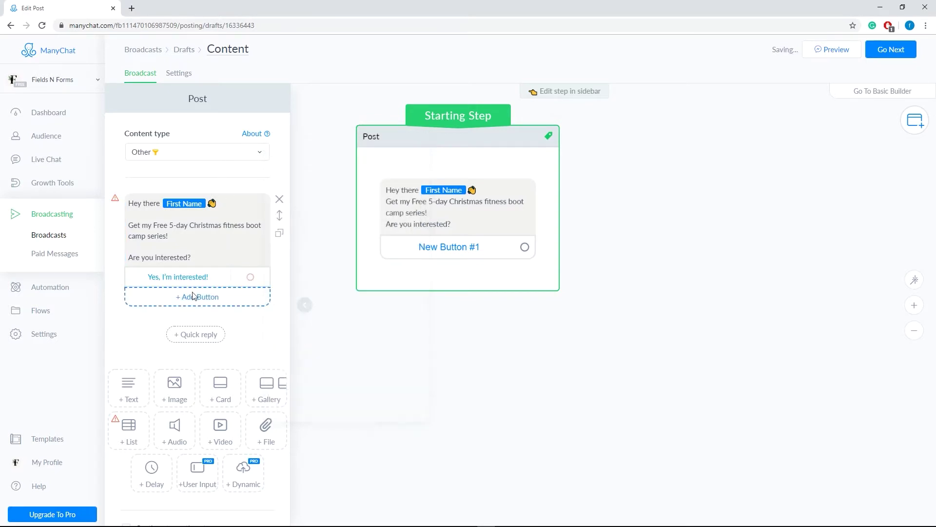
pyautogui.click(195, 296)
pyautogui.write('No tha')
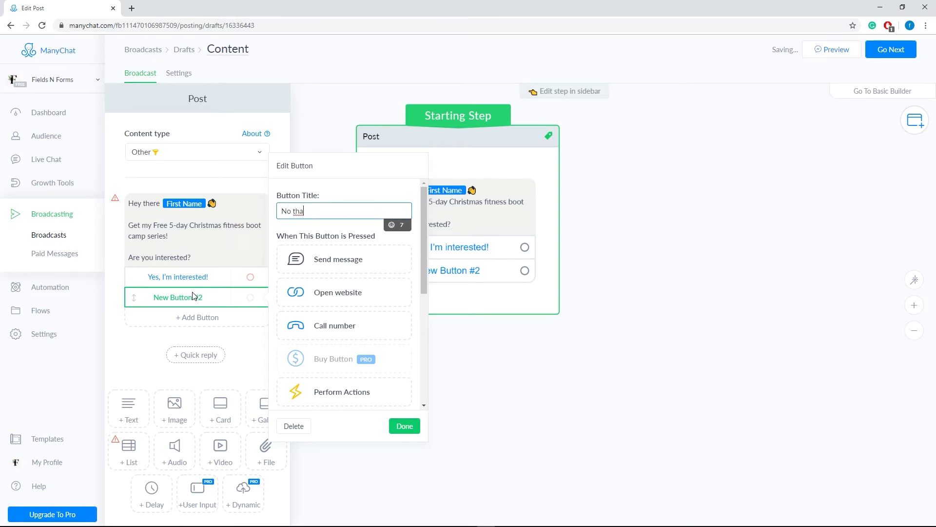
pyautogui.write('nk you')
pyautogui.click(402, 428)
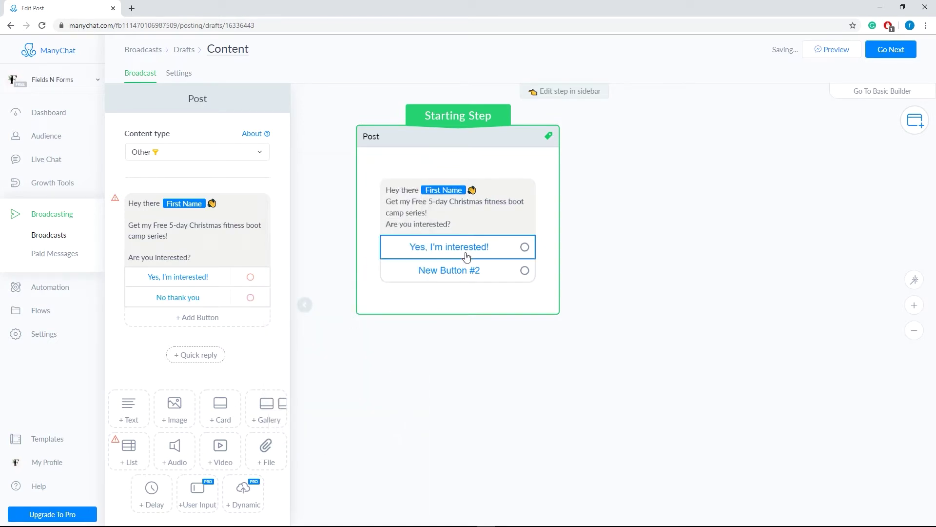
# Link 'Yes, I'm interested!' to a Start another Flow step running 5 Day Christmas Fitness Boot camp Series.
pyautogui.click(524, 246)
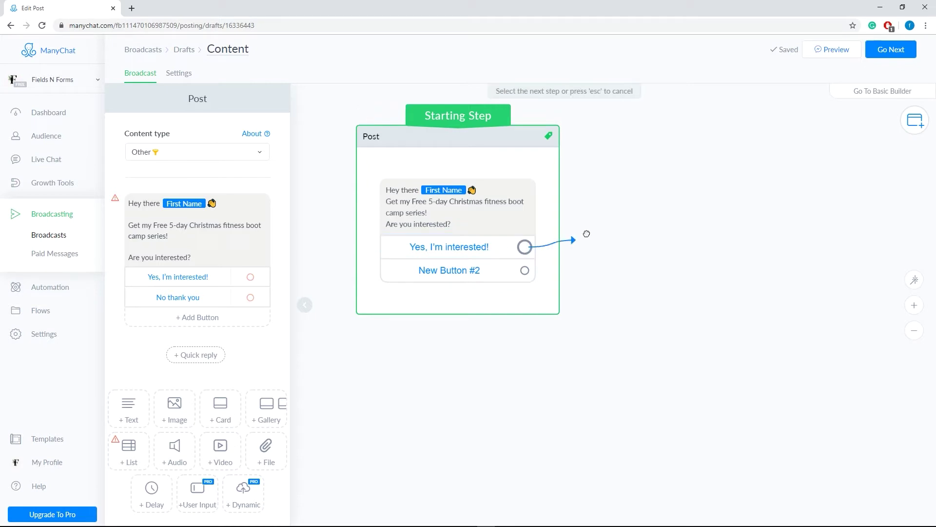
pyautogui.click(600, 130)
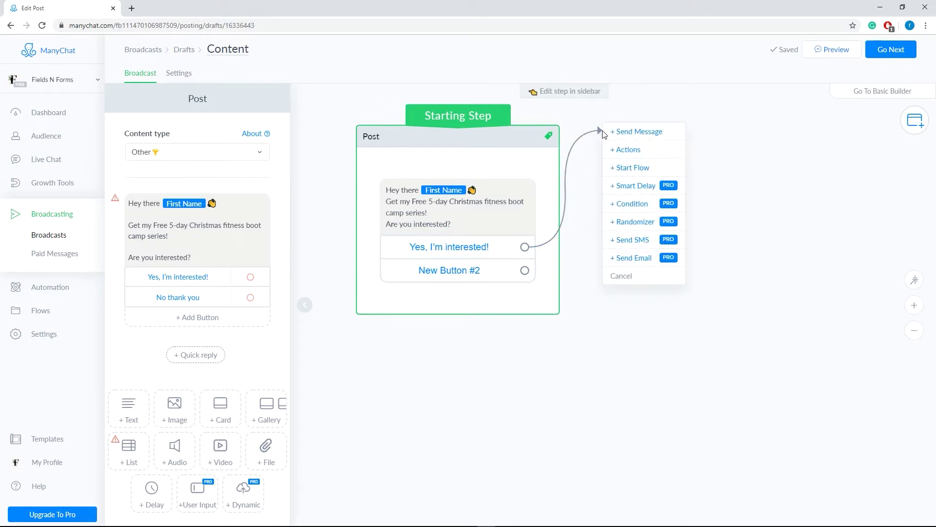
pyautogui.click(632, 168)
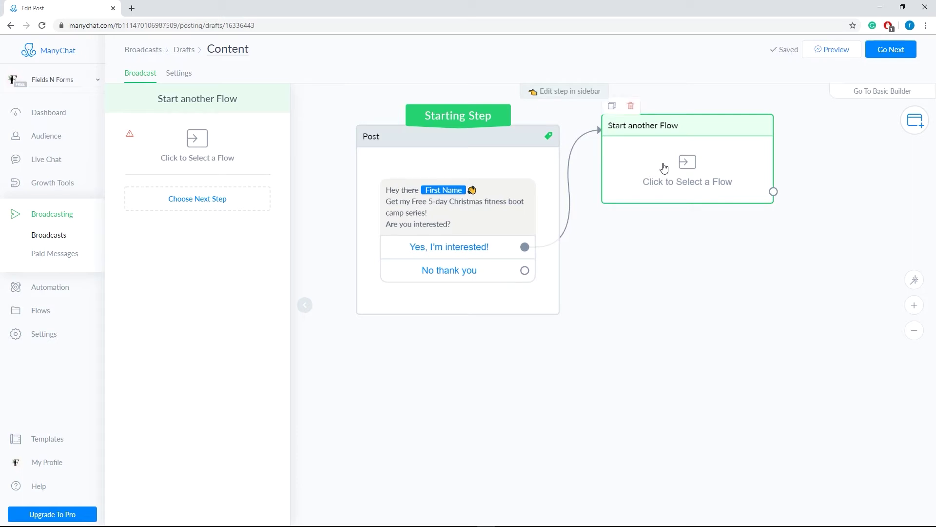
pyautogui.click(685, 170)
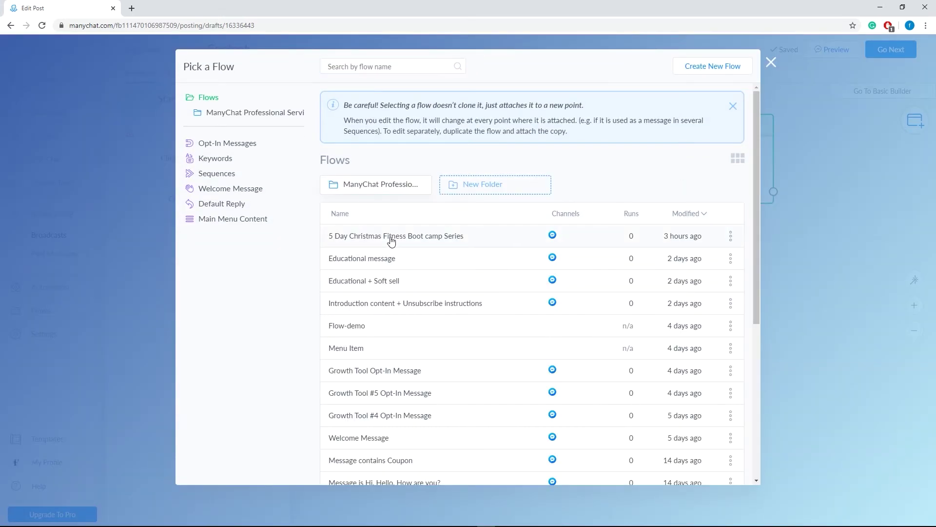
pyautogui.click(693, 469)
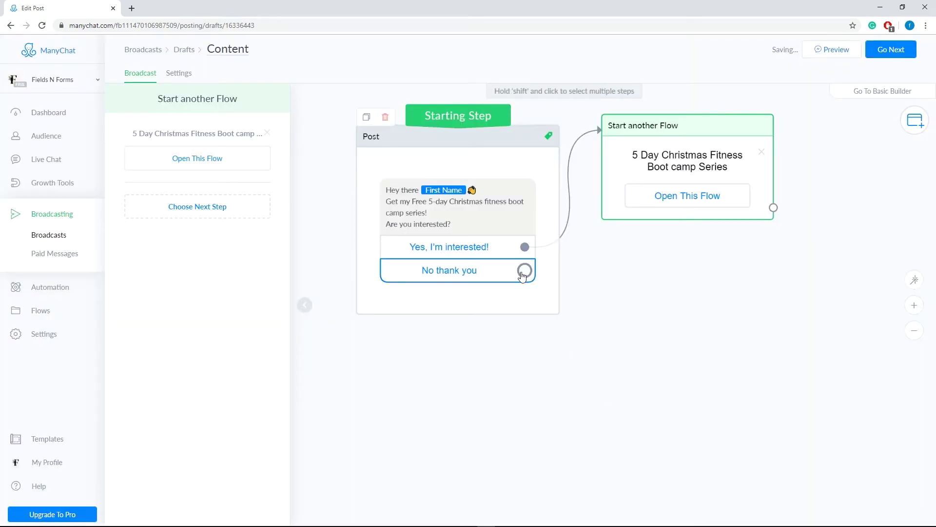
pyautogui.moveTo(525, 271); pyautogui.dragTo(607, 257)
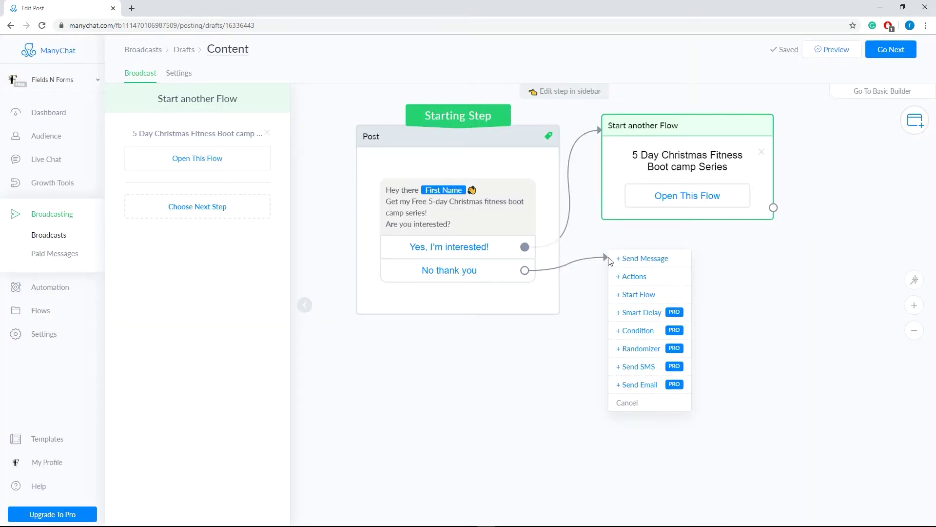
# After 'No thank you', add a message: 'No problem' plus First Name, we'll be waiting if they change their mind.
pyautogui.click(625, 261)
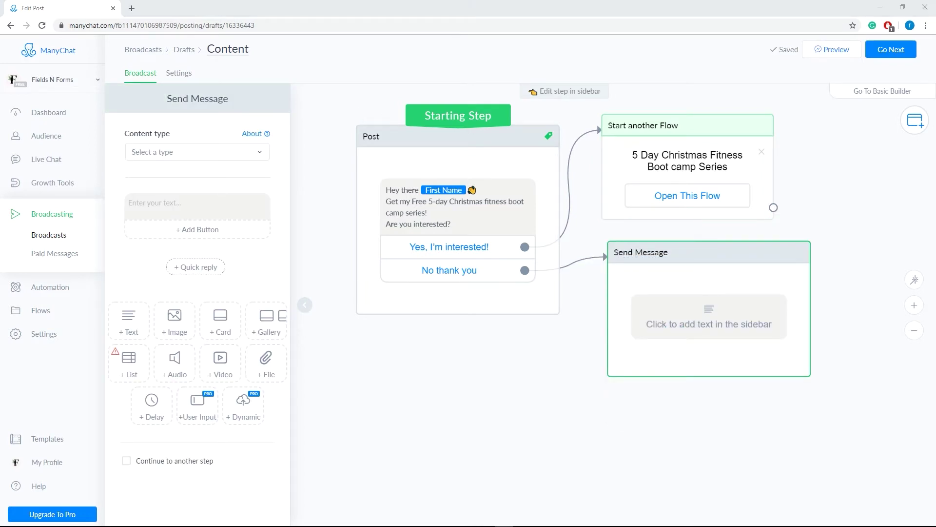
pyautogui.click(218, 203)
pyautogui.write("No problem [First Name]!  If you change your mind, we'll be right here waiting for you.")
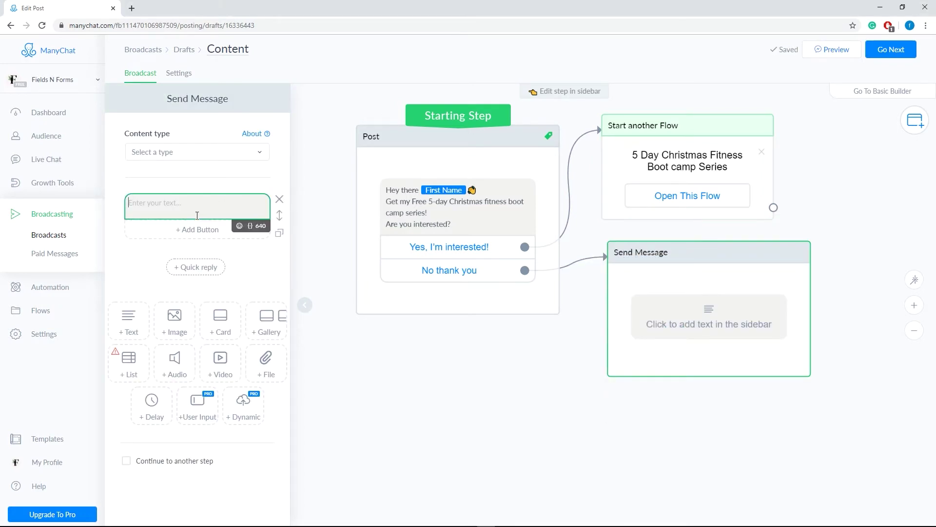
pyautogui.moveTo(218, 202); pyautogui.dragTo(169, 203)
pyautogui.press('BackSpace')
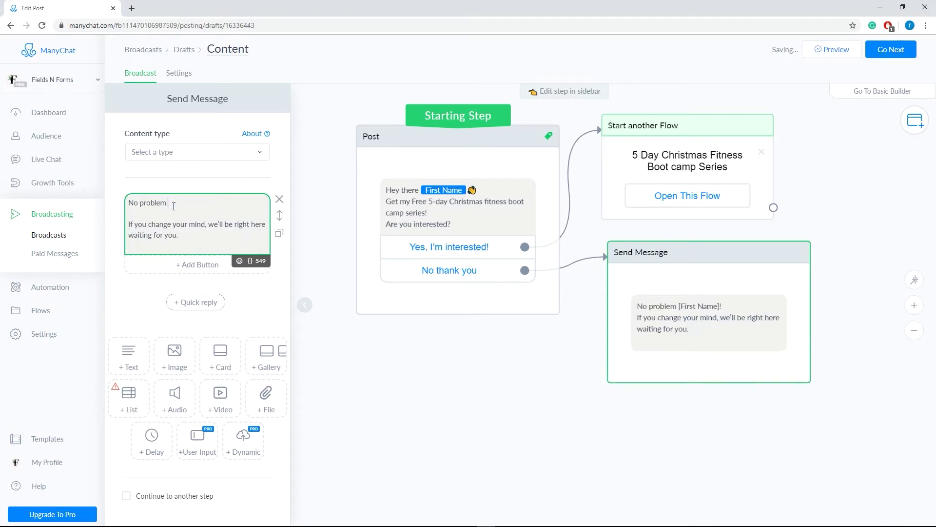
pyautogui.click(250, 261)
pyautogui.click(151, 307)
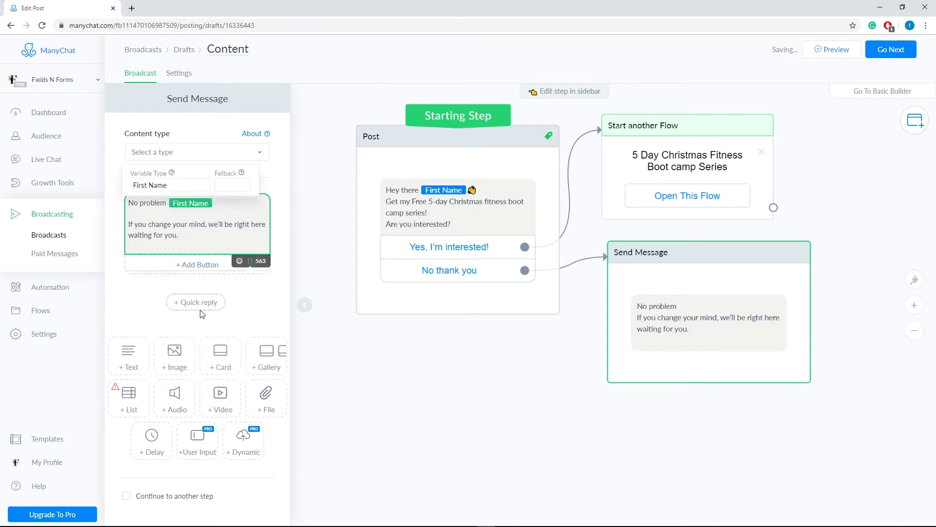
pyautogui.click(229, 204)
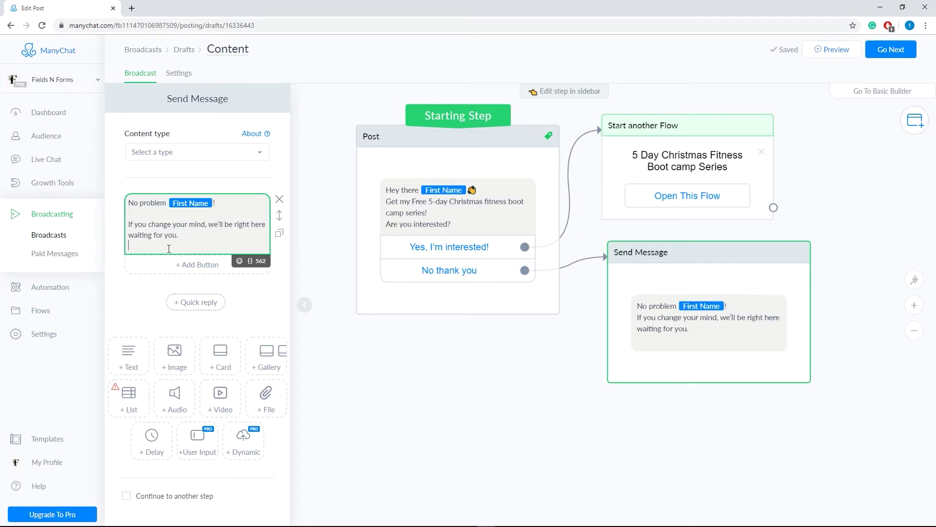
pyautogui.press('BackSpace')
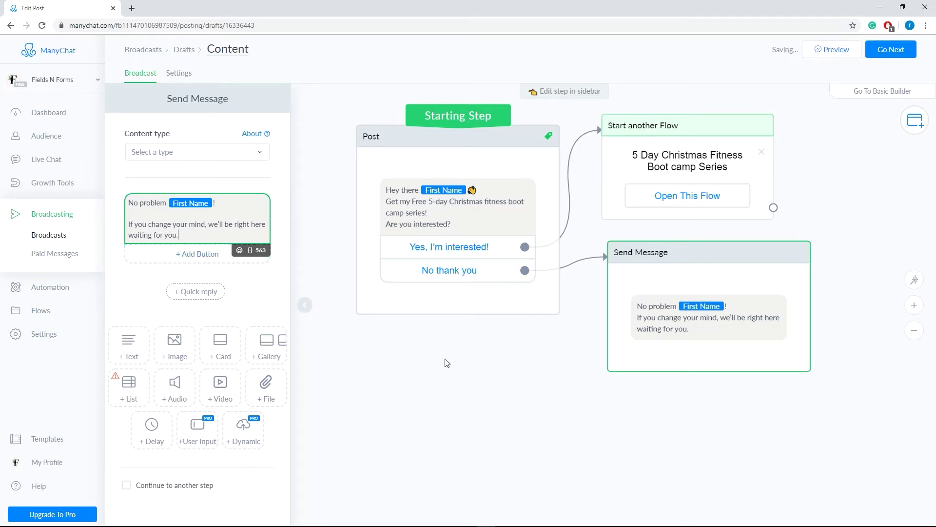
# Add a 'Learn more' button to the follow-up message, linked to the boot camp Start another Flow step.
pyautogui.click(190, 254)
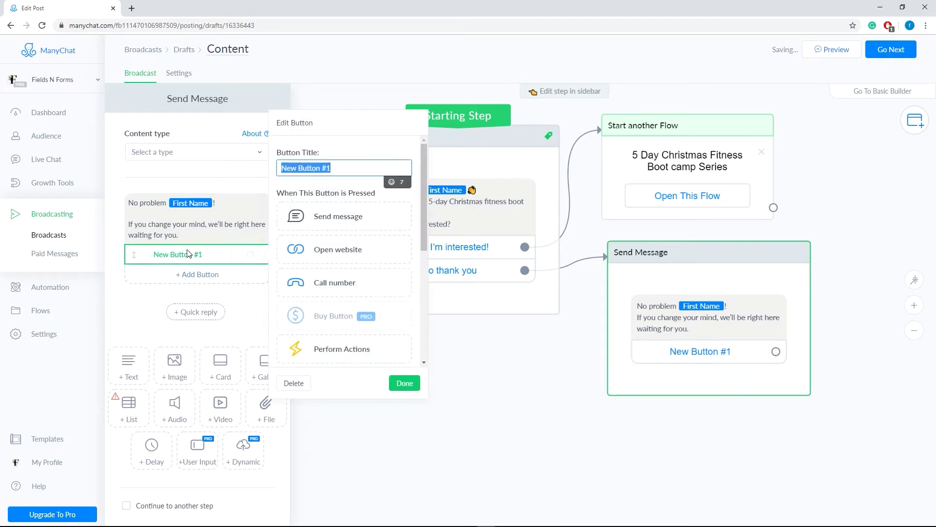
pyautogui.write('Learn mor')
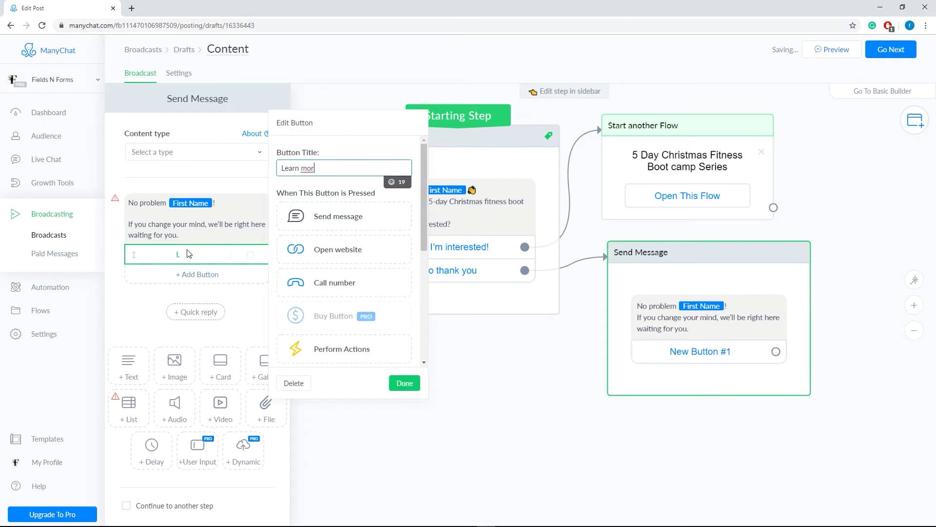
pyautogui.write('e')
pyautogui.click(409, 388)
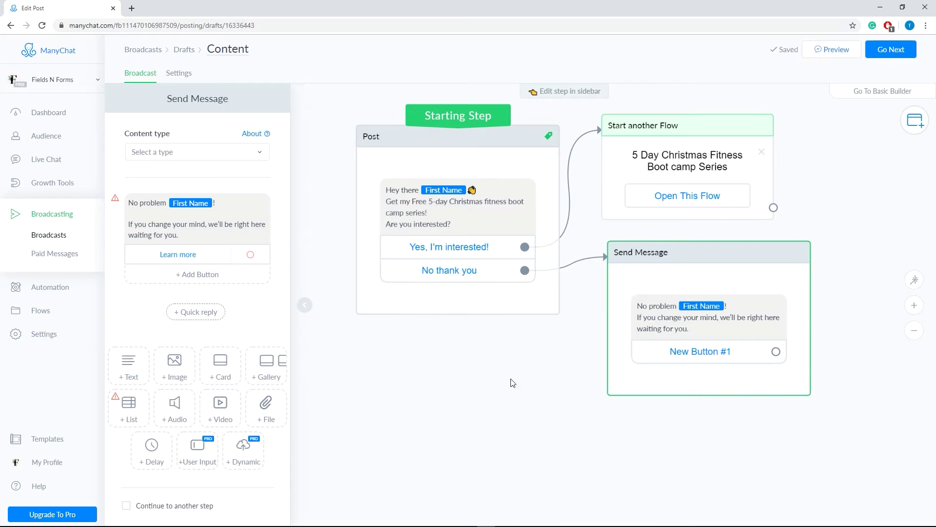
pyautogui.click(784, 359)
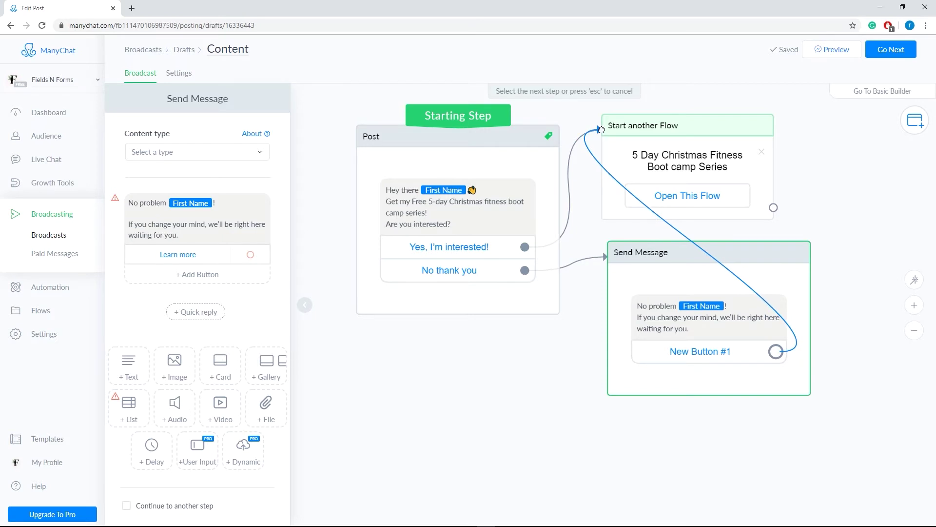
pyautogui.click(619, 191)
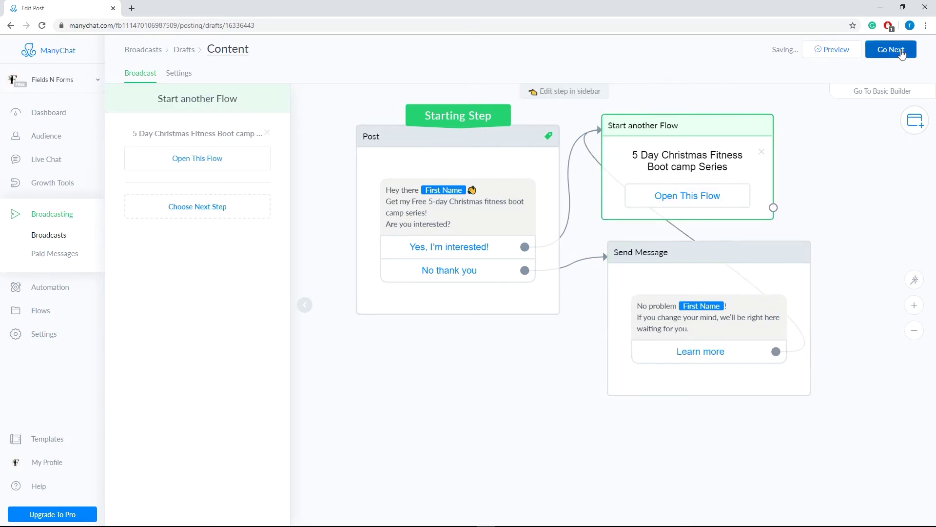
pyautogui.click(891, 49)
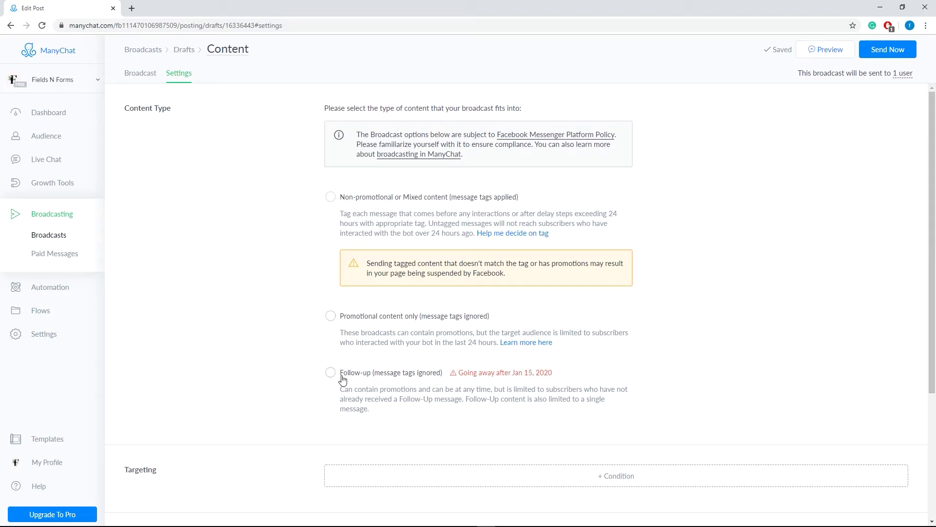
# Choose Non-promotional or Mixed content and browse the targeting condition fields without adding one.
pyautogui.click(333, 204)
pyautogui.moveTo(932, 165); pyautogui.dragTo(931, 262)
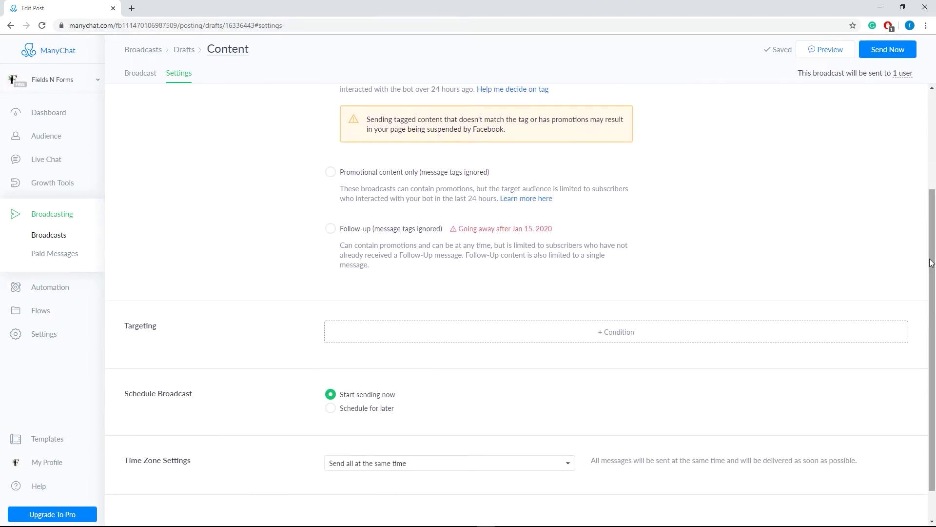
pyautogui.click(469, 333)
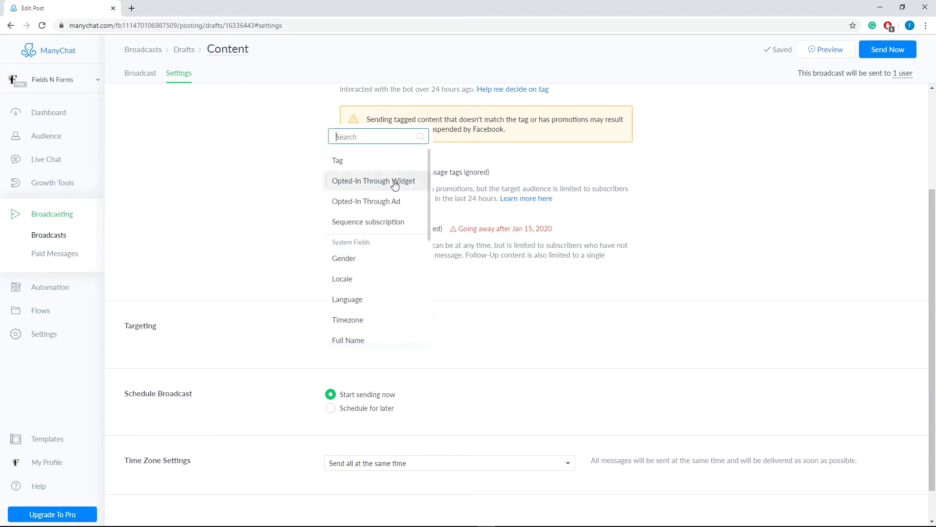
pyautogui.scroll(-3, 373, 287)
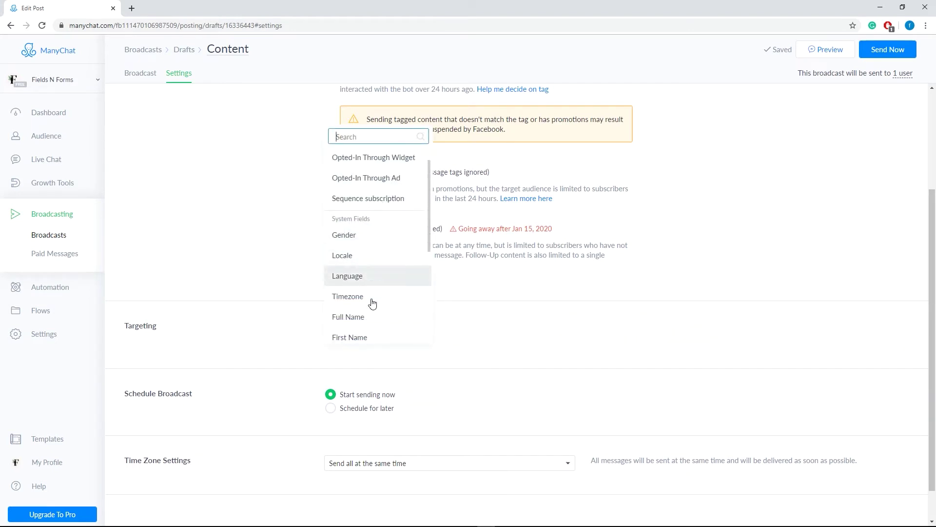
pyautogui.scroll(-2, 373, 302)
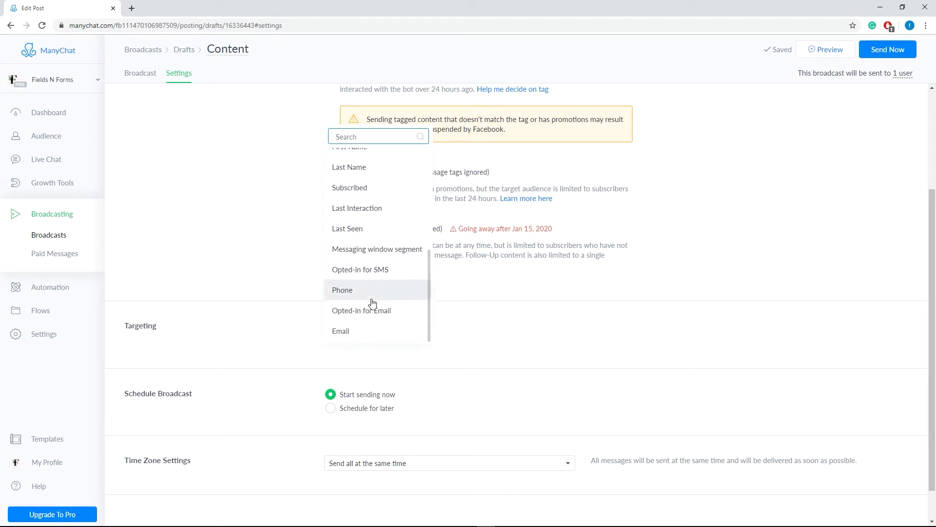
pyautogui.click(271, 297)
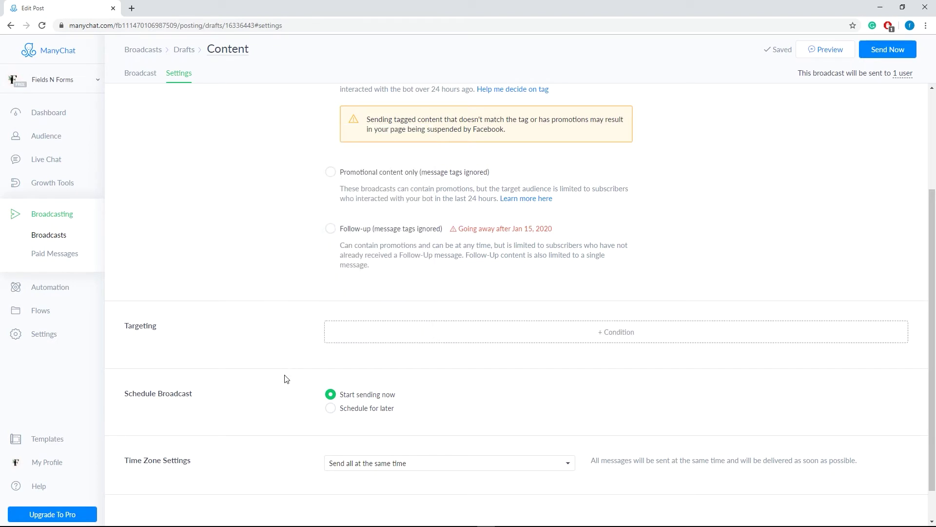
# Schedule the broadcast for 12/20/2019 at 01:00, sending to everyone at the same time.
pyautogui.click(331, 409)
pyautogui.click(332, 430)
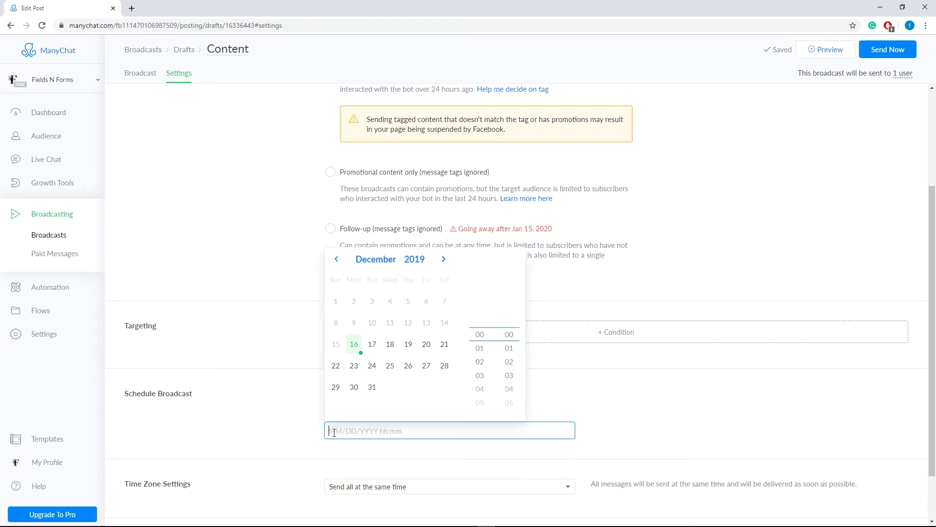
pyautogui.click(426, 344)
pyautogui.click(479, 349)
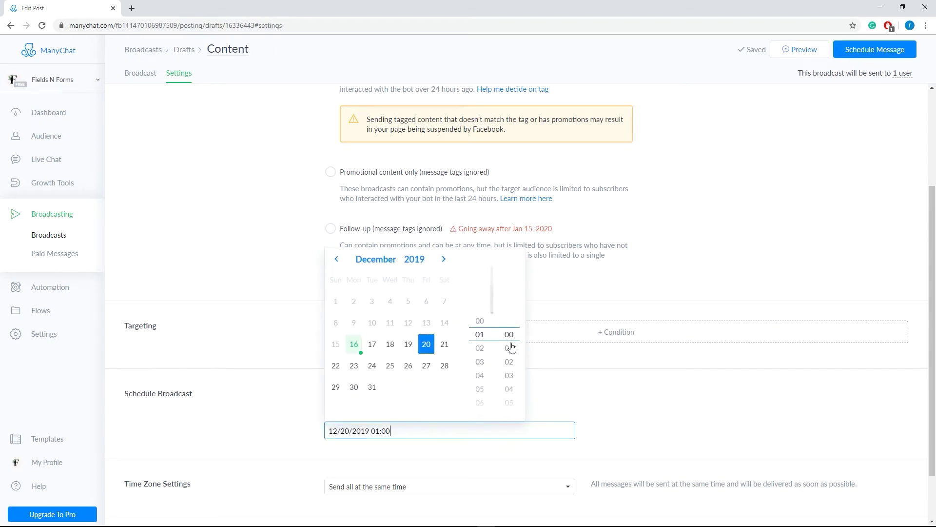
pyautogui.click(567, 389)
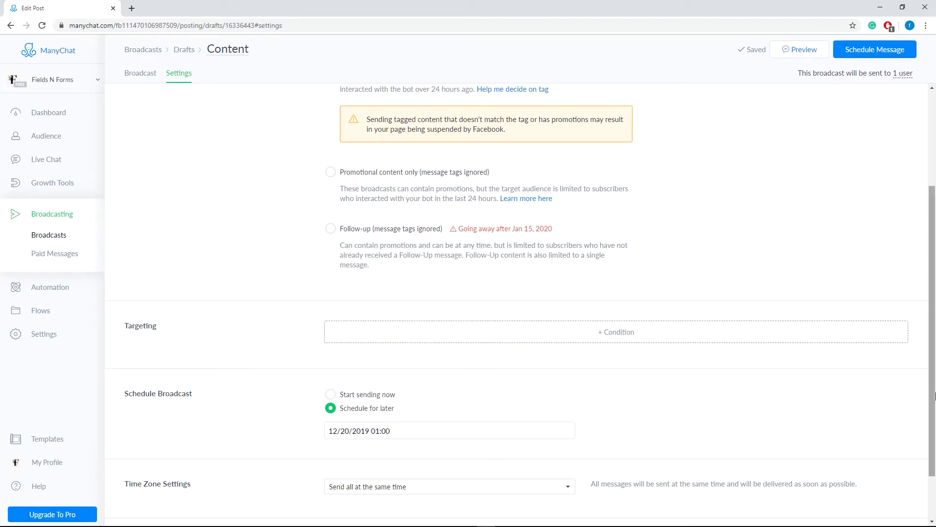
pyautogui.scroll(-1, 798, 405)
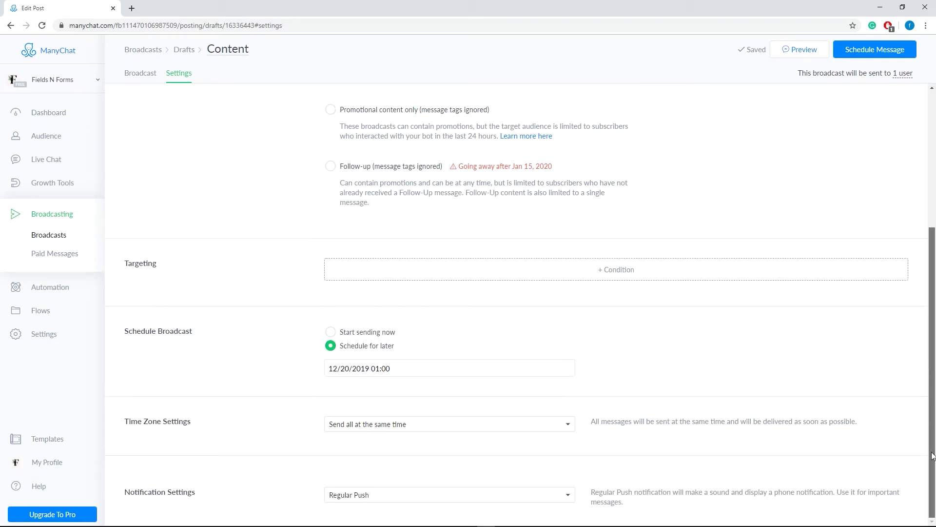
pyautogui.click(342, 429)
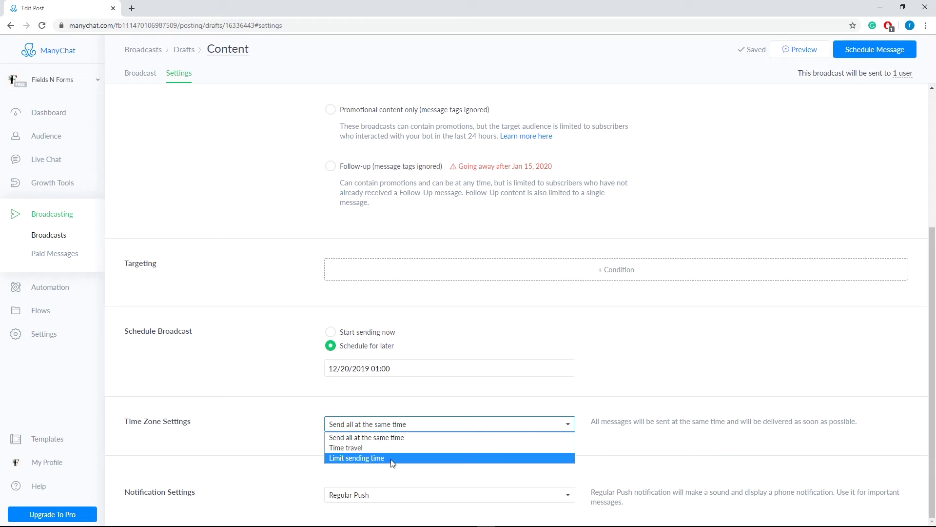
pyautogui.click(403, 436)
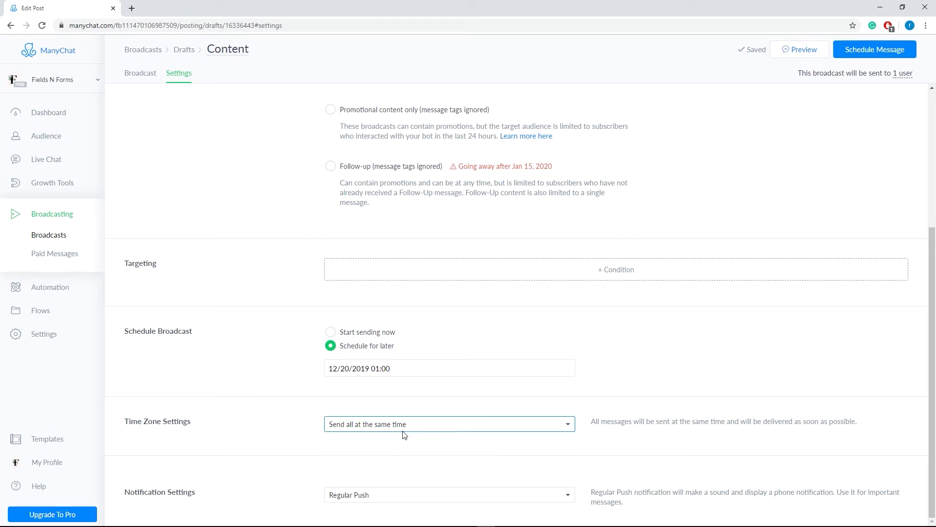
# Review the notification options and leave them on Regular Push.
pyautogui.click(368, 494)
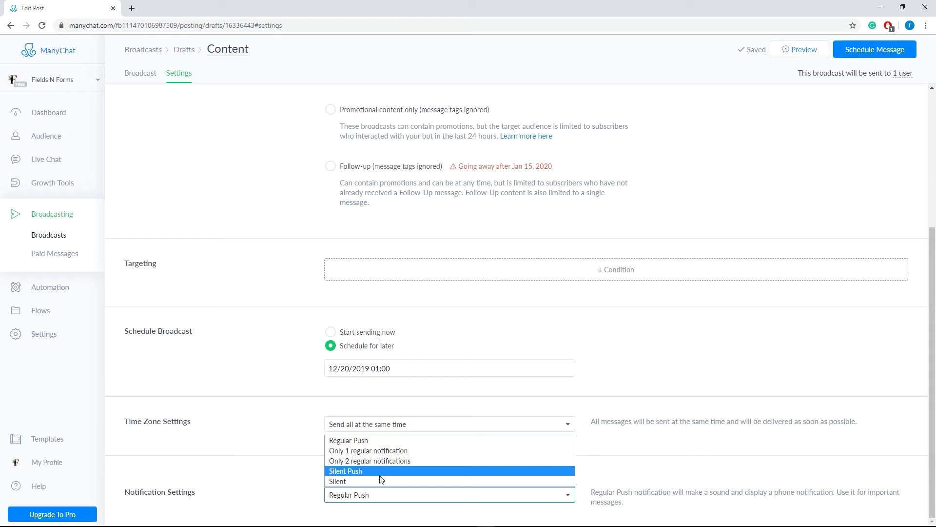
pyautogui.click(372, 440)
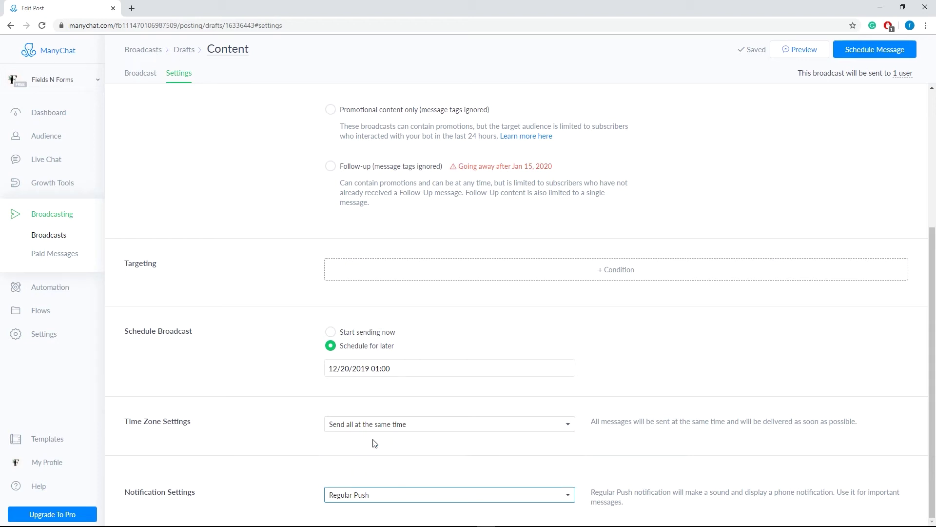
pyautogui.click(59, 291)
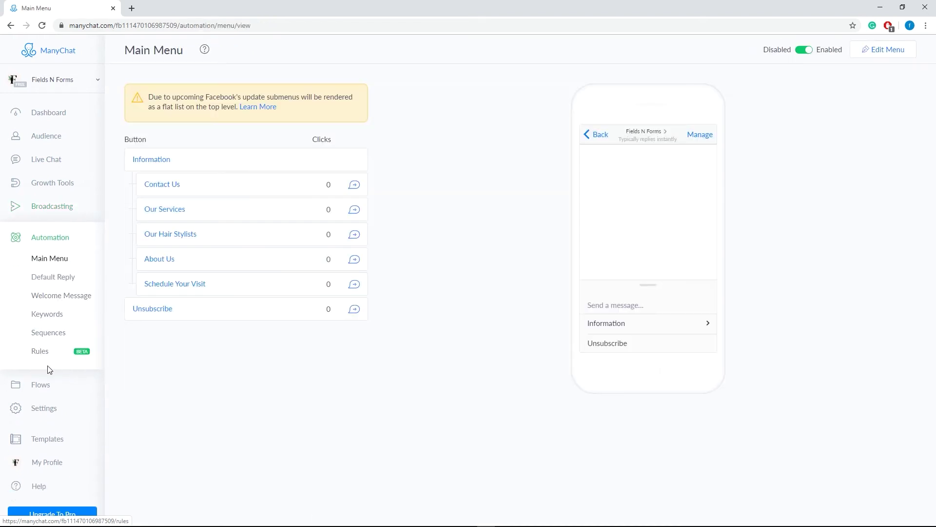
# In Sequences, cancel a new sequence and open the 5 Day Christmas Fitness Boot camp Series.
pyautogui.click(46, 336)
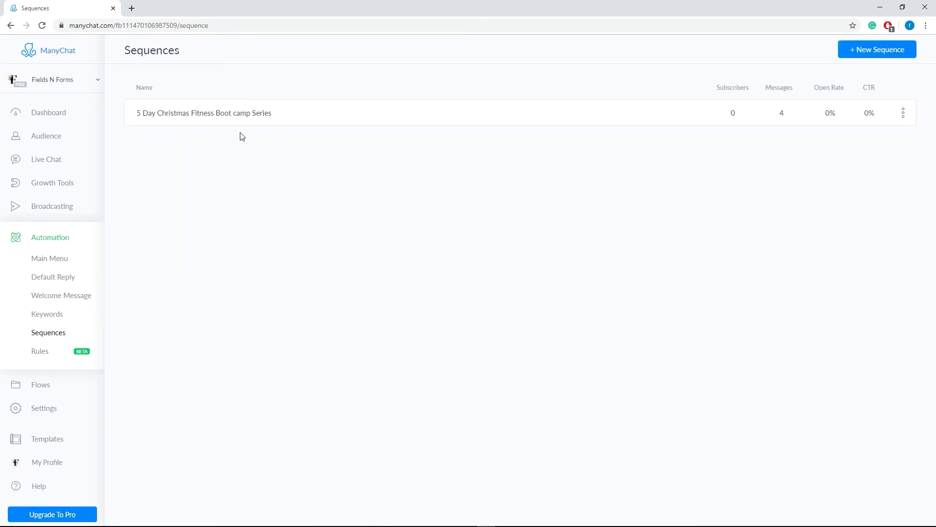
pyautogui.click(857, 51)
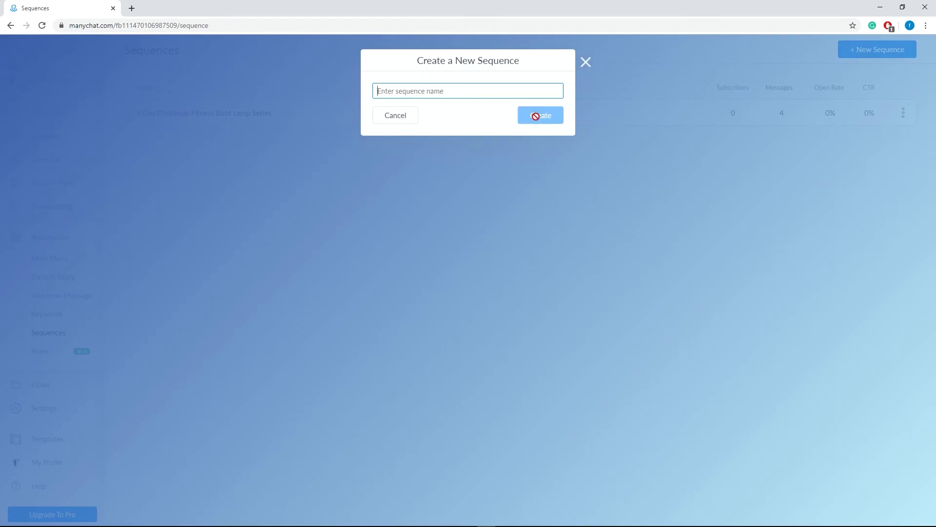
pyautogui.click(586, 61)
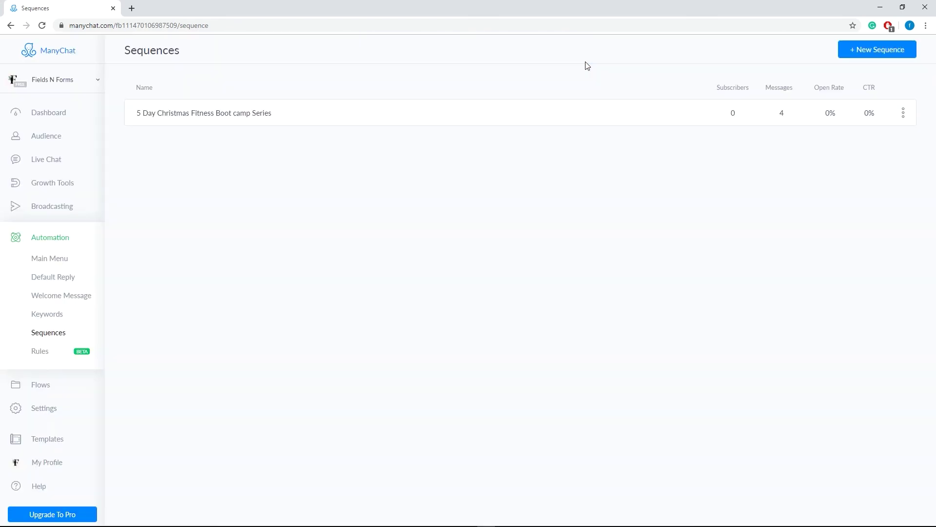
pyautogui.click(361, 123)
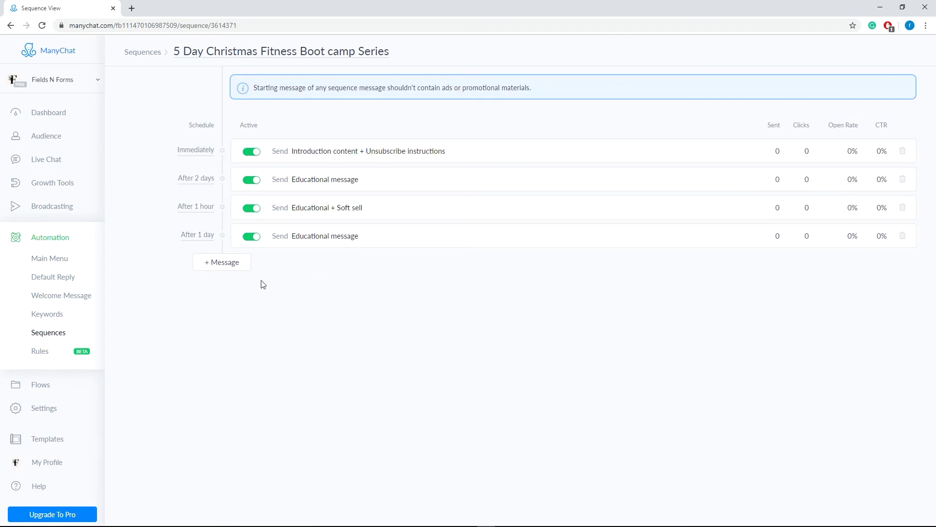
pyautogui.click(210, 240)
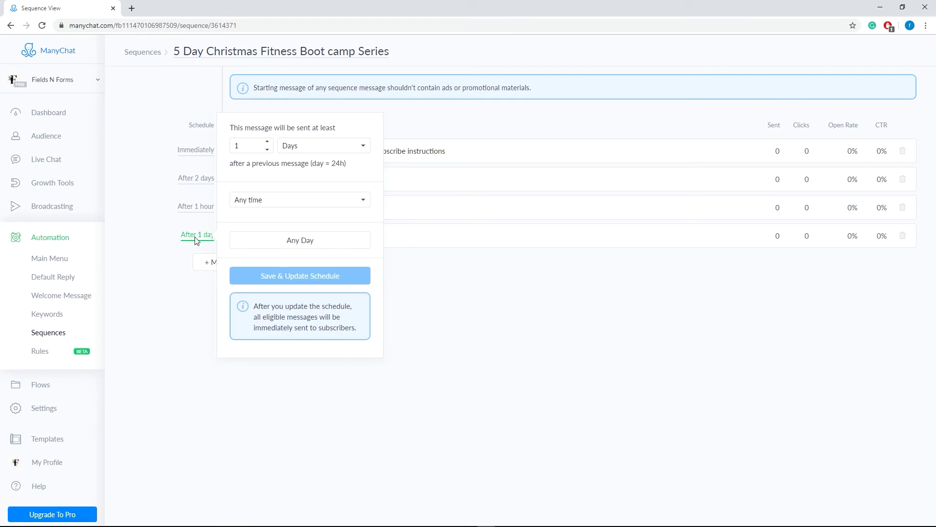
pyautogui.click(179, 269)
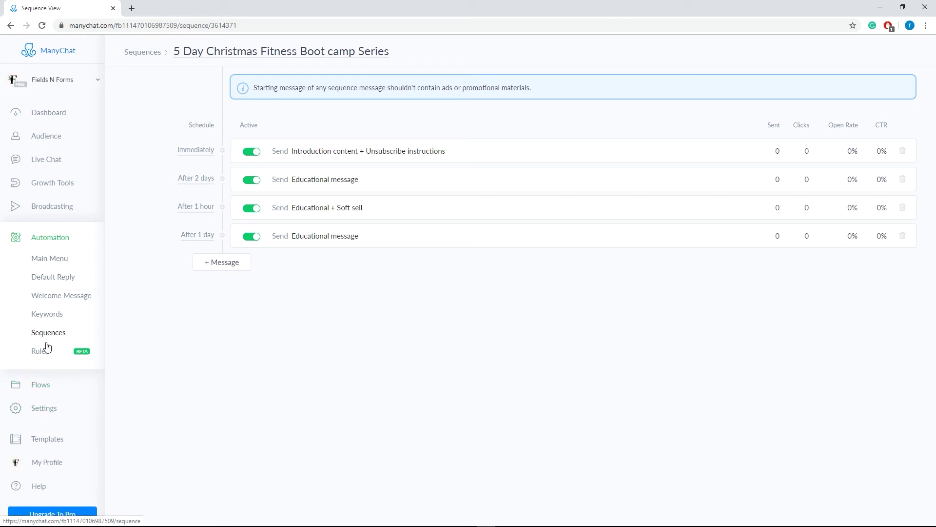
pyautogui.click(49, 387)
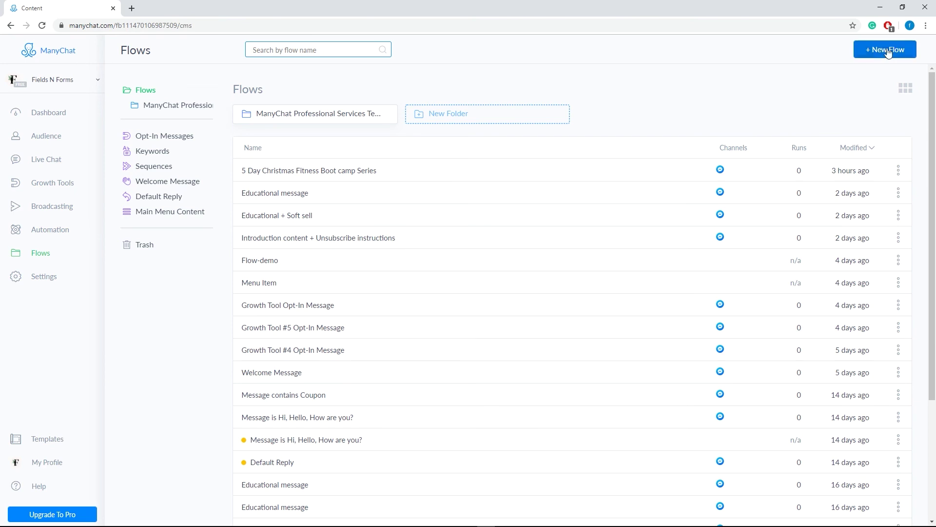
# Switch the Flows manager between preview cards and list view, finishing in list view.
pyautogui.click(906, 89)
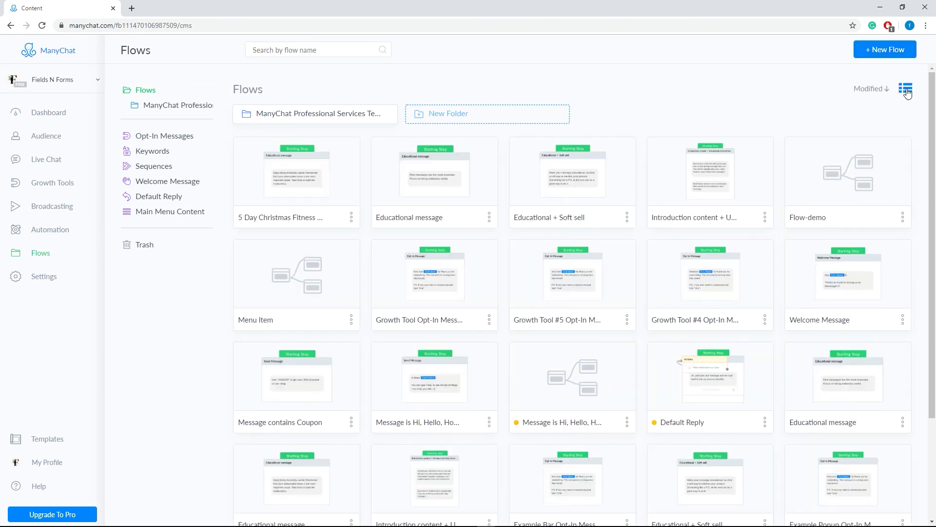
pyautogui.click(905, 90)
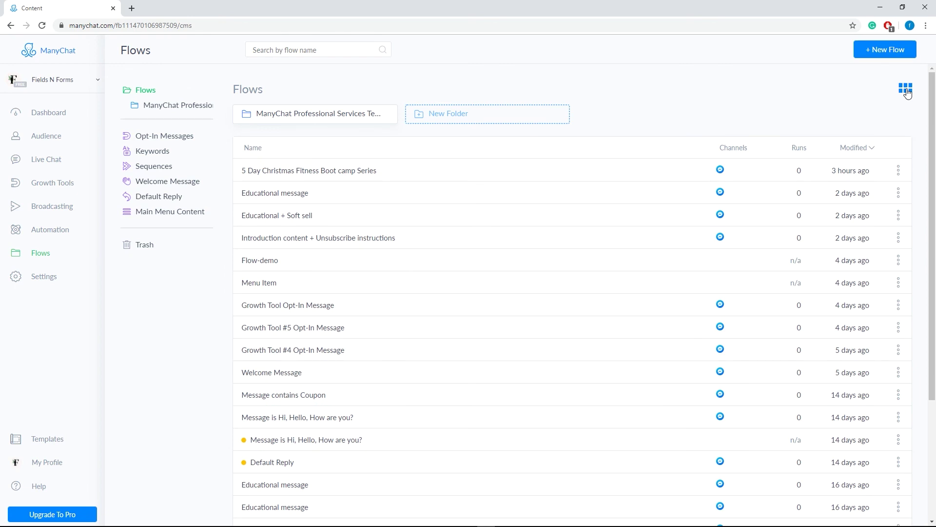
pyautogui.click(905, 89)
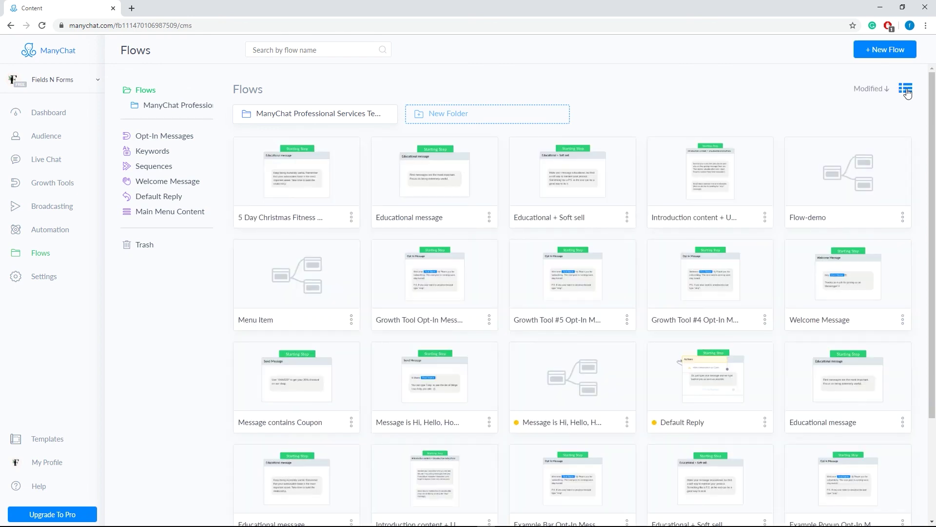
pyautogui.click(906, 90)
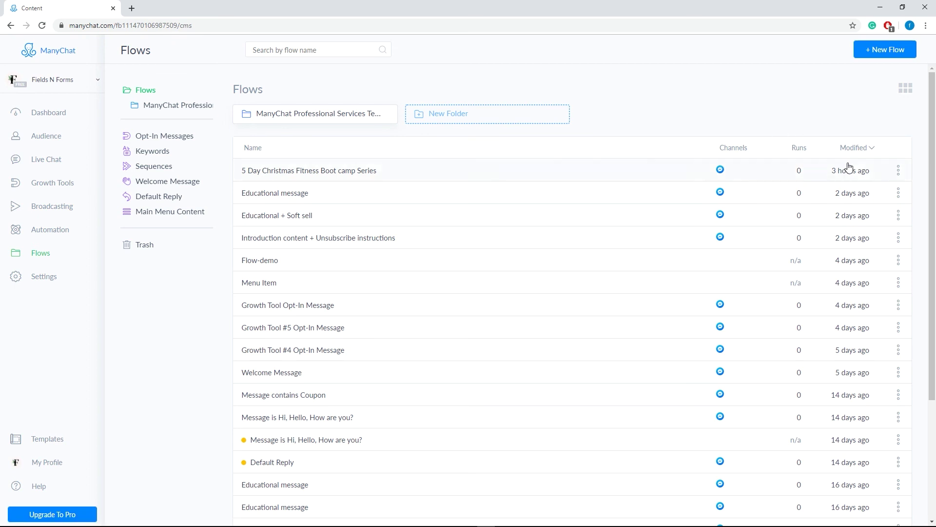
# Show the Rename, Duplicate, Share, Copy and Delete actions for the 5 Day Christmas Fitness Boot camp Series flow.
pyautogui.click(898, 170)
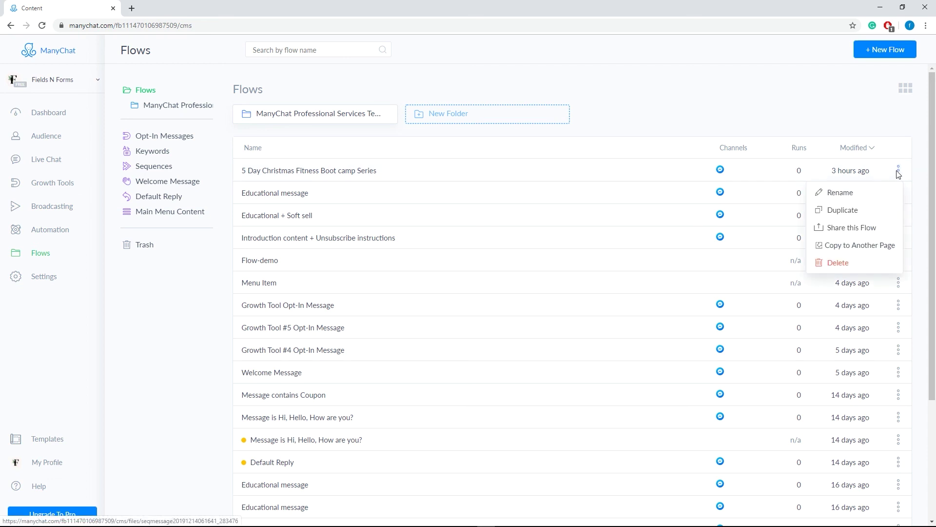